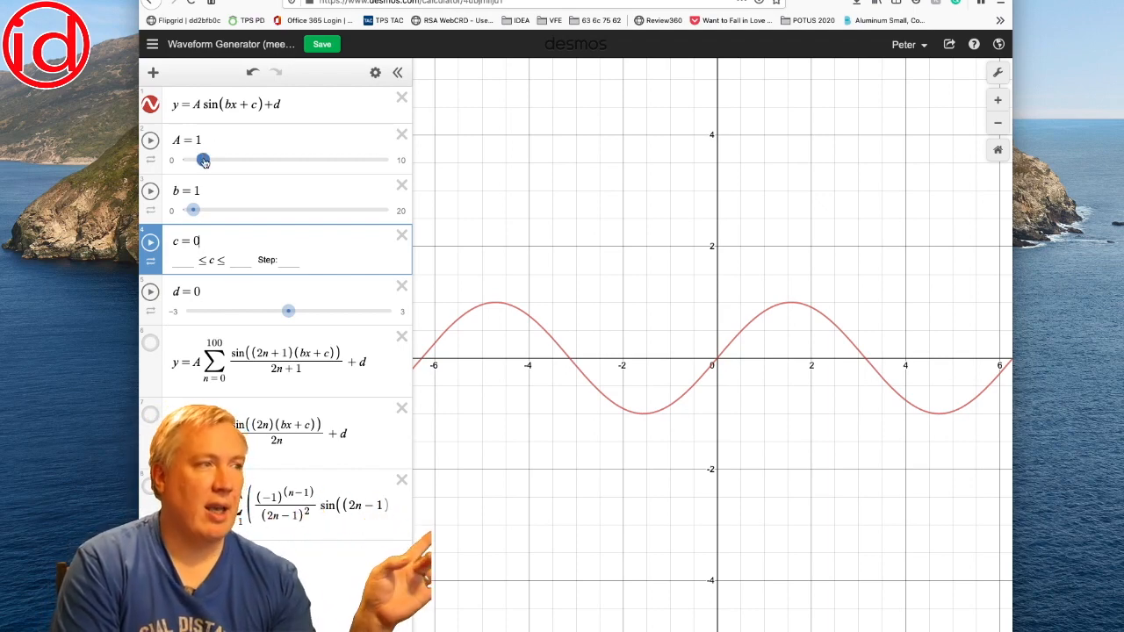
Step: Test the A, b, c and d sliders, shifting d to −1.93, and reset d to 0
{"action": "mouse_move", "coordinate": [203, 161]}
{"action": "left_mouse_down"}
{"action": "mouse_move", "coordinate": [254, 161]}
{"action": "mouse_move", "coordinate": [203, 161]}
{"action": "left_mouse_up"}
{"action": "mouse_move", "coordinate": [194, 212]}
{"action": "left_mouse_down"}
{"action": "mouse_move", "coordinate": [284, 211]}
{"action": "mouse_move", "coordinate": [195, 211]}
{"action": "left_mouse_up"}
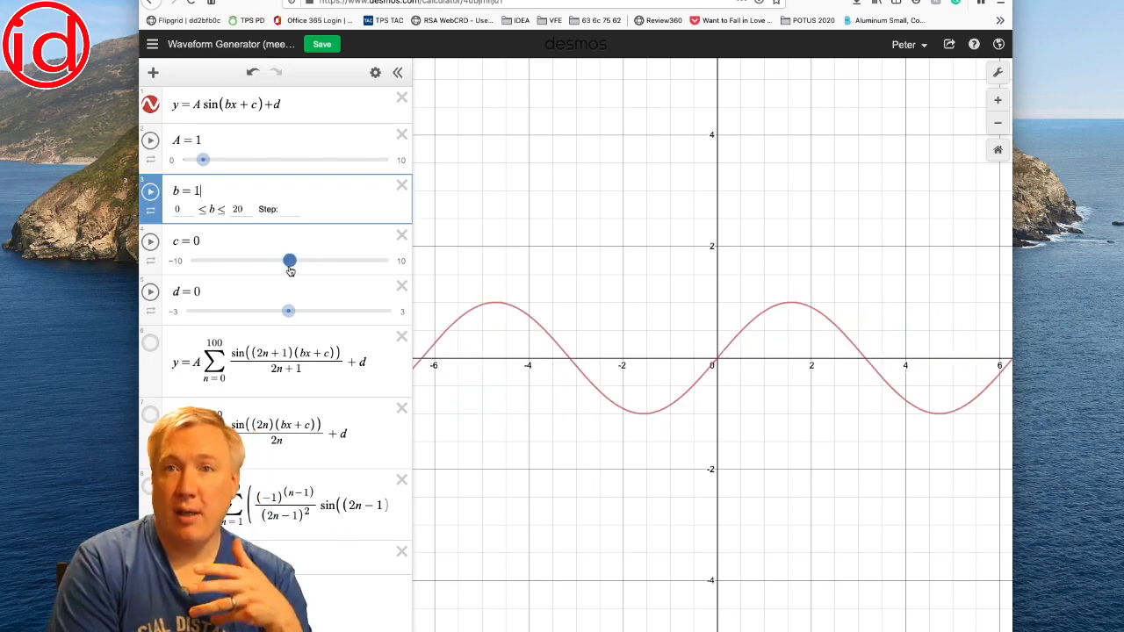
{"action": "mouse_move", "coordinate": [291, 270]}
{"action": "left_mouse_down"}
{"action": "mouse_move", "coordinate": [216, 270]}
{"action": "mouse_move", "coordinate": [352, 265]}
{"action": "mouse_move", "coordinate": [289, 265]}
{"action": "left_mouse_up"}
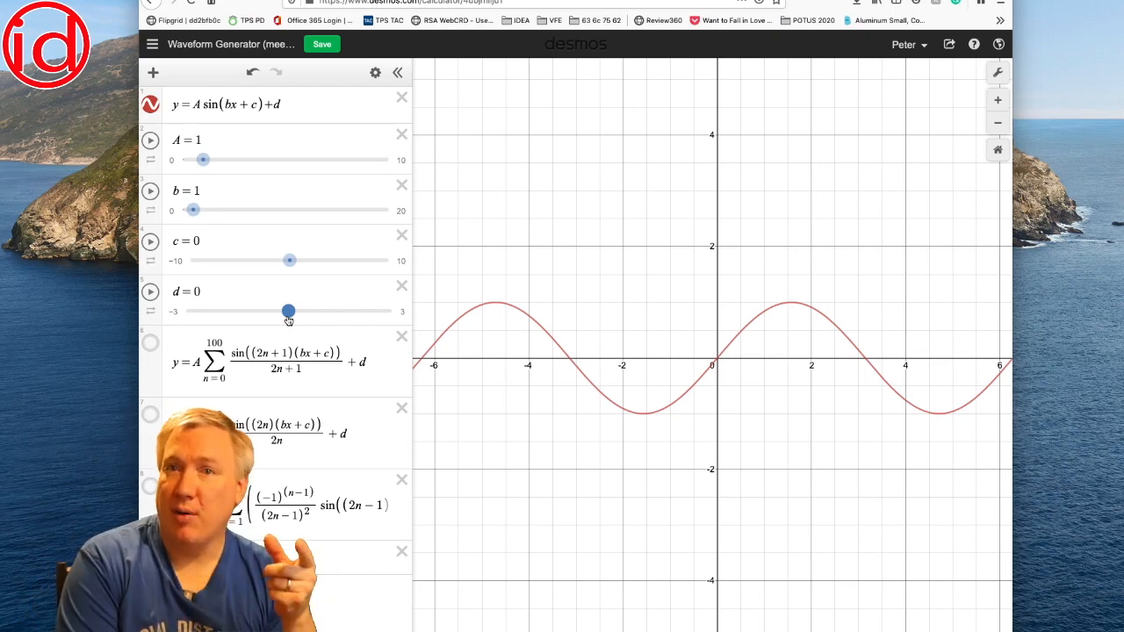
{"action": "left_click_drag", "start_coordinate": [289, 320], "coordinate": [223, 317]}
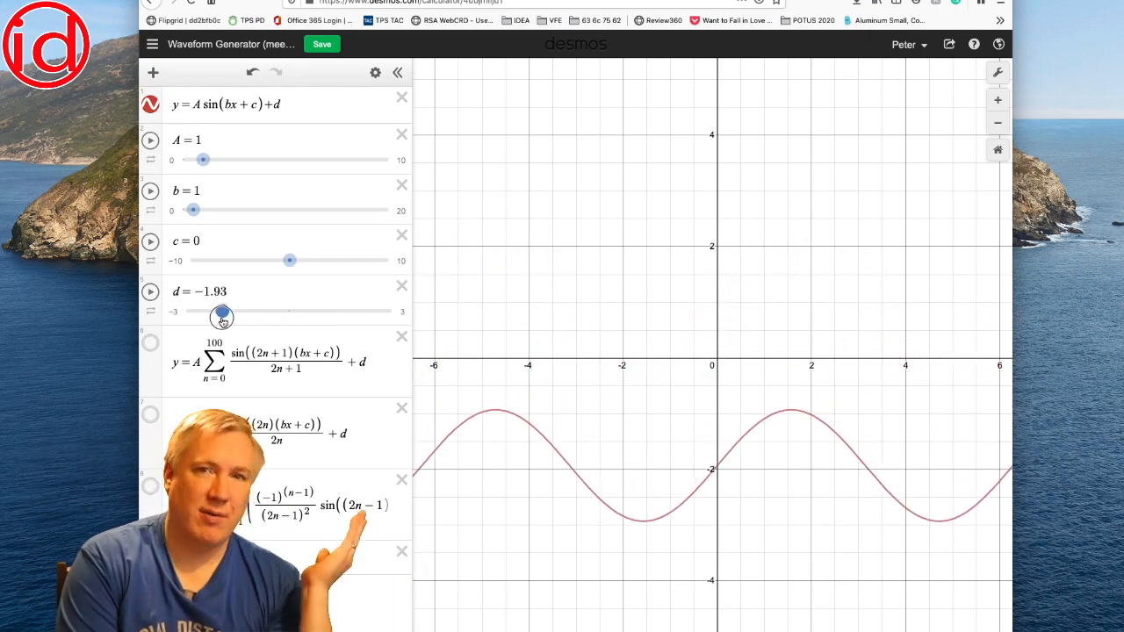
{"action": "double_click", "coordinate": [237, 294]}
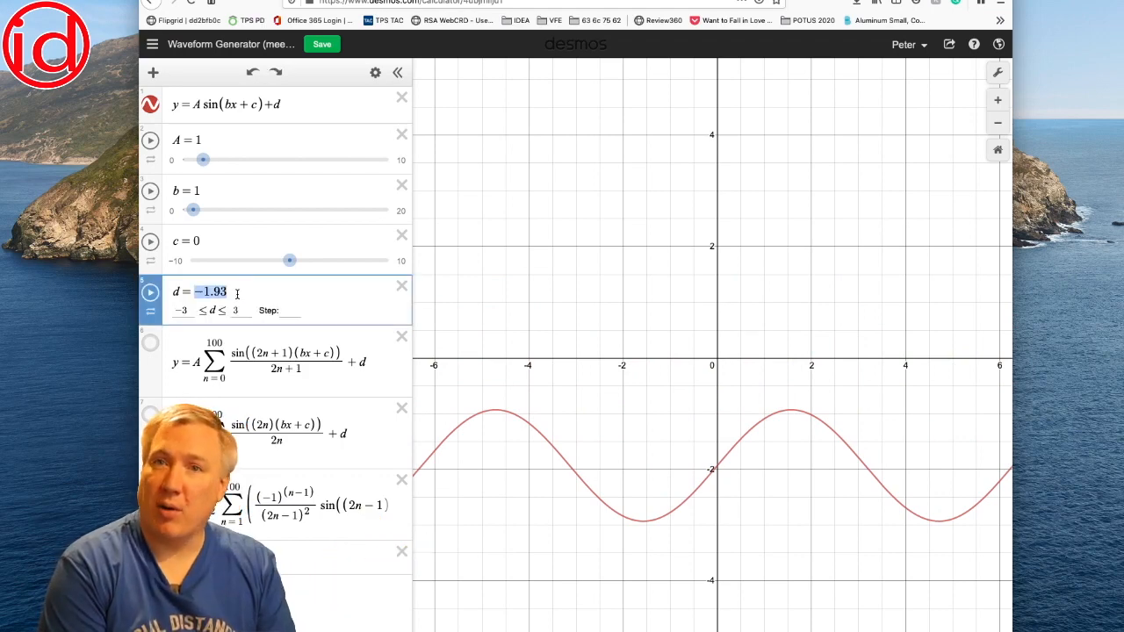
{"action": "type", "text": "0"}
{"action": "key", "text": "super+b"}
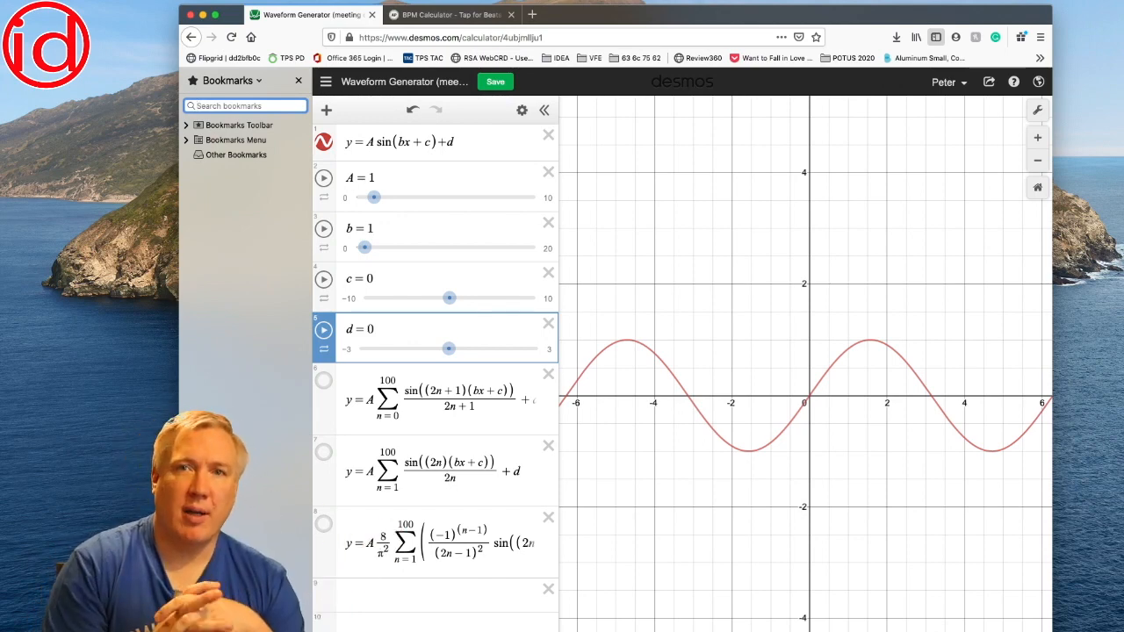
Step: Set the frequency parameter b to 5.587
{"action": "left_click", "coordinate": [378, 230]}
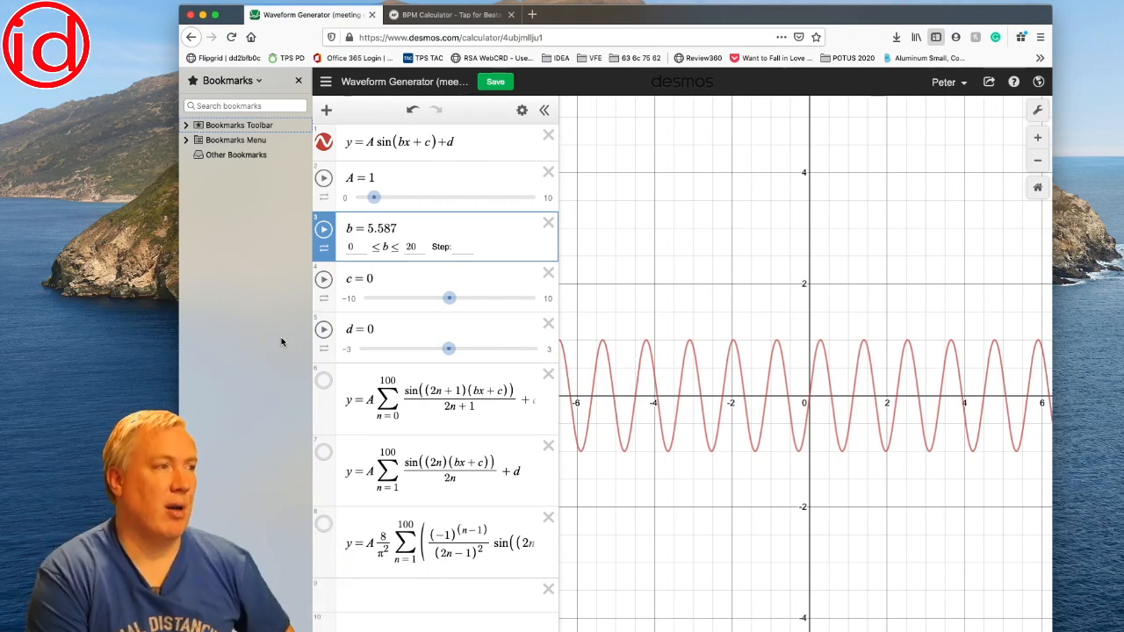
Step: Display the three summation waveforms one at a time in place of the sine curve, and restore the sine curve
{"action": "left_click", "coordinate": [323, 141]}
{"action": "left_click", "coordinate": [323, 382]}
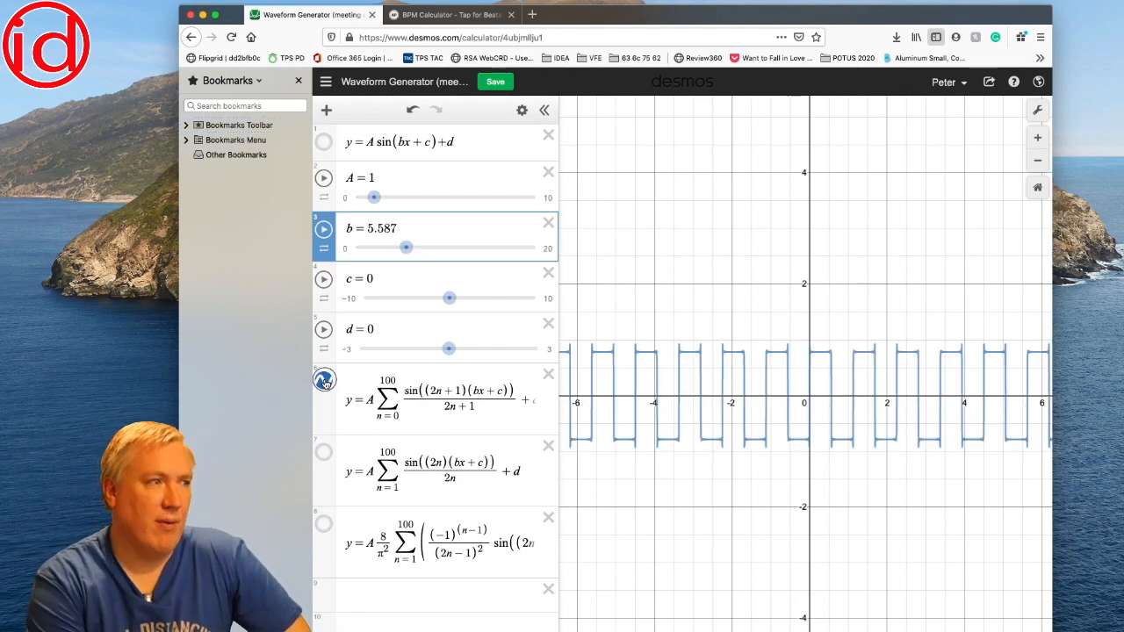
{"action": "left_click", "coordinate": [323, 381]}
{"action": "left_click", "coordinate": [323, 453]}
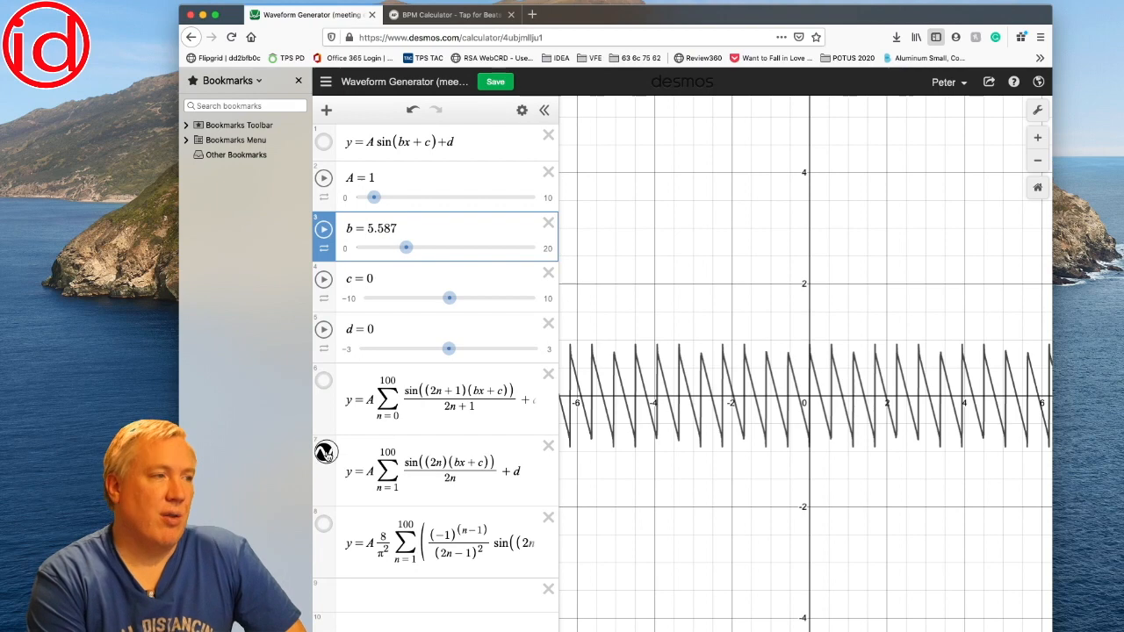
{"action": "left_click", "coordinate": [323, 452]}
{"action": "left_click", "coordinate": [323, 525]}
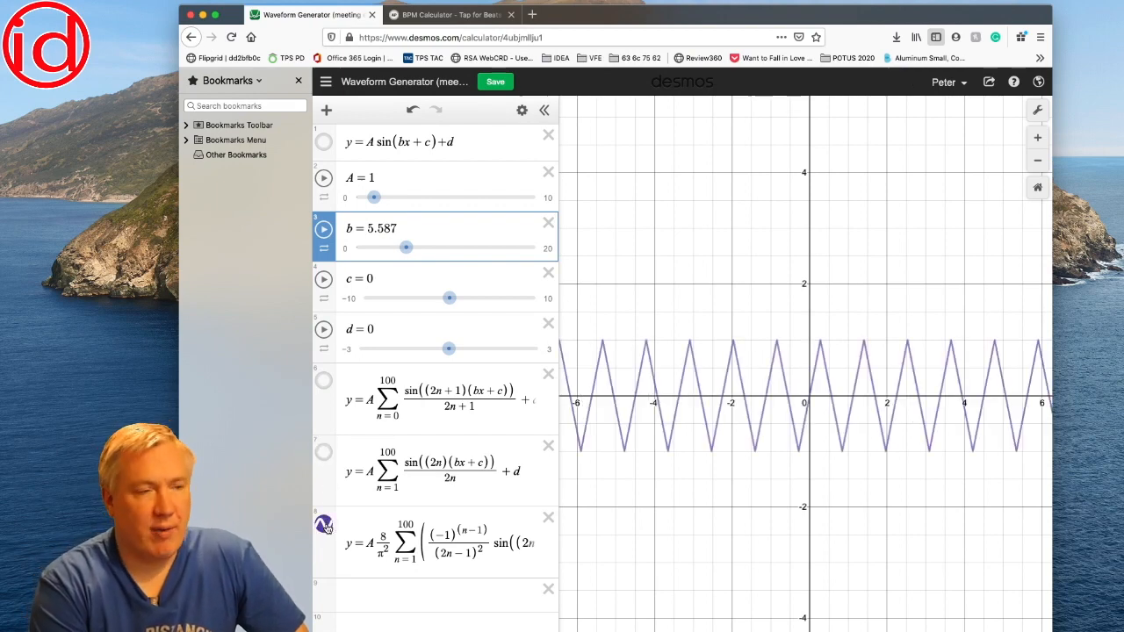
{"action": "left_click", "coordinate": [324, 524]}
{"action": "left_click", "coordinate": [323, 142]}
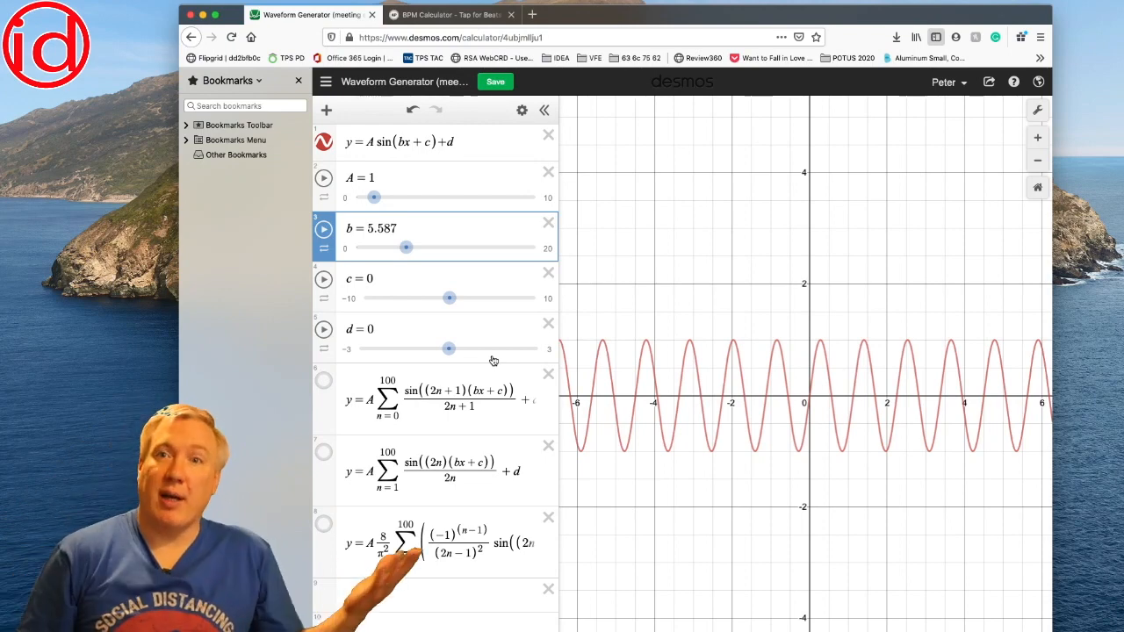
Step: Modulate the amplitude by redefining A as 1·sin 0.01x
{"action": "left_click", "coordinate": [395, 178]}
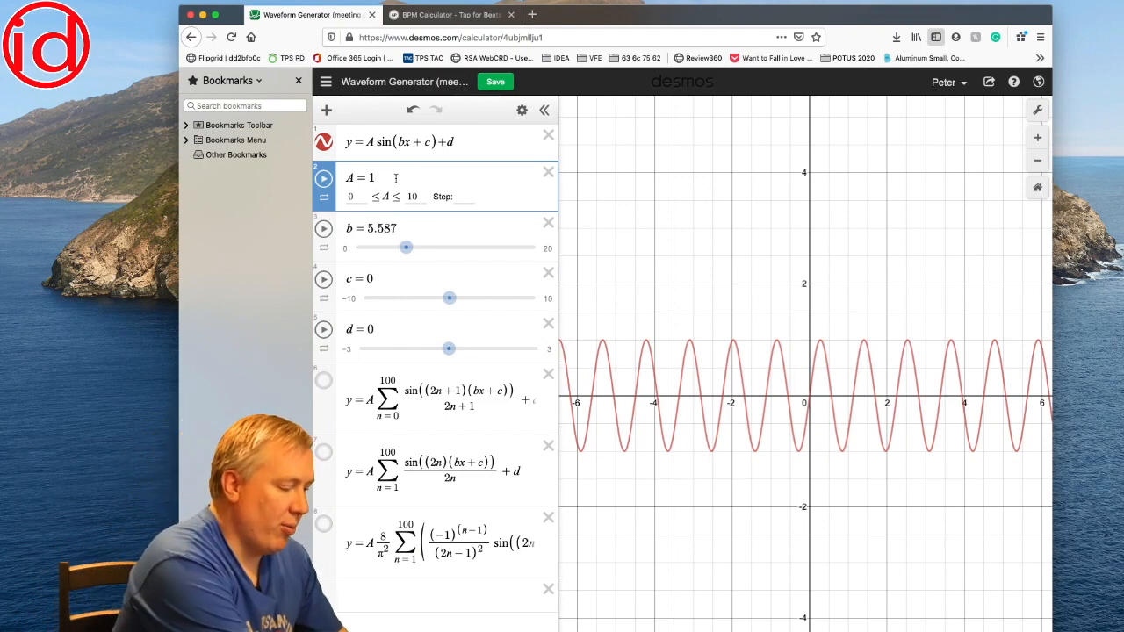
{"action": "type", "text": "*sinx"}
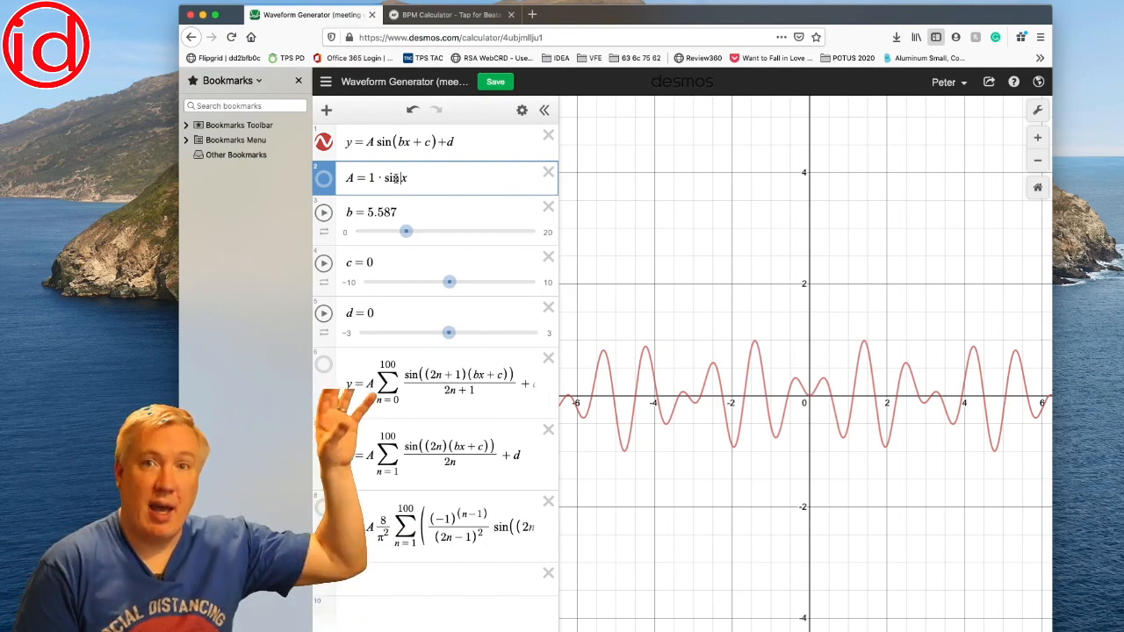
{"action": "type", "text": "0"}
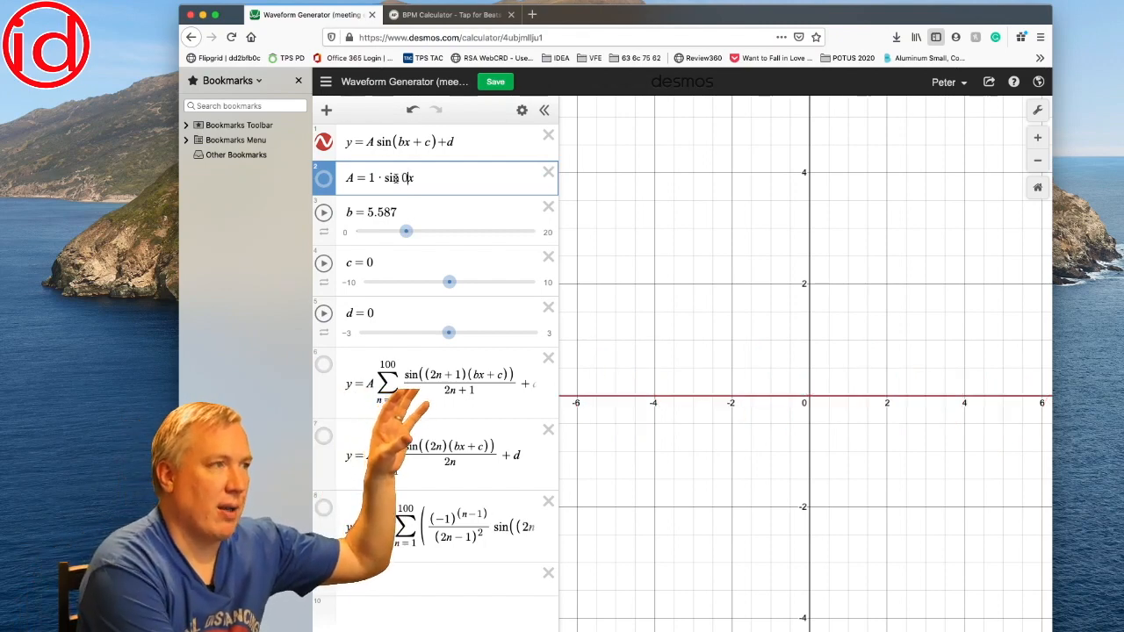
{"action": "type", "text": ".01"}
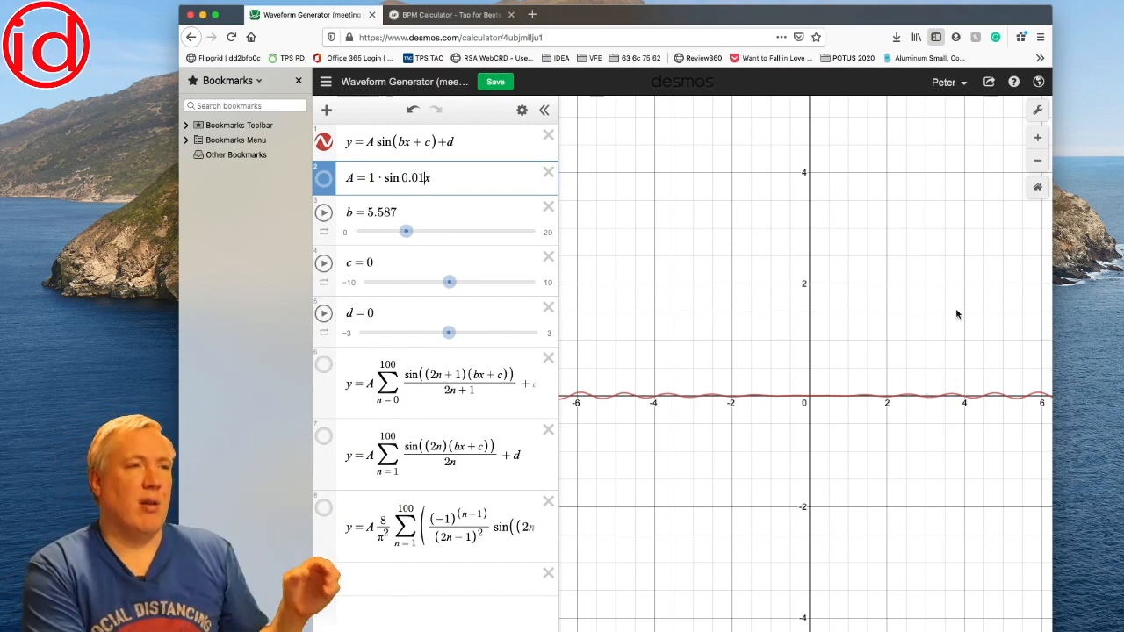
Step: Inspect the modulated wave's amplitude envelope over a much wider x-axis range and close to the origin
{"action": "scroll", "coordinate": [799, 387], "scroll_direction": "down", "scroll_amount": 3}
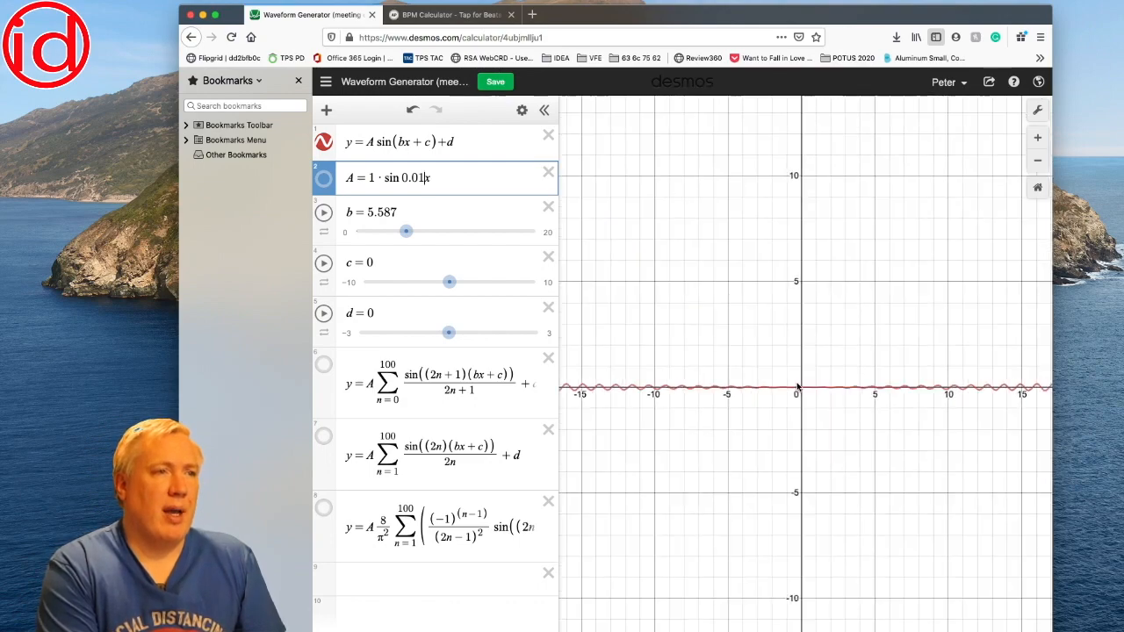
{"action": "left_click", "coordinate": [1037, 110]}
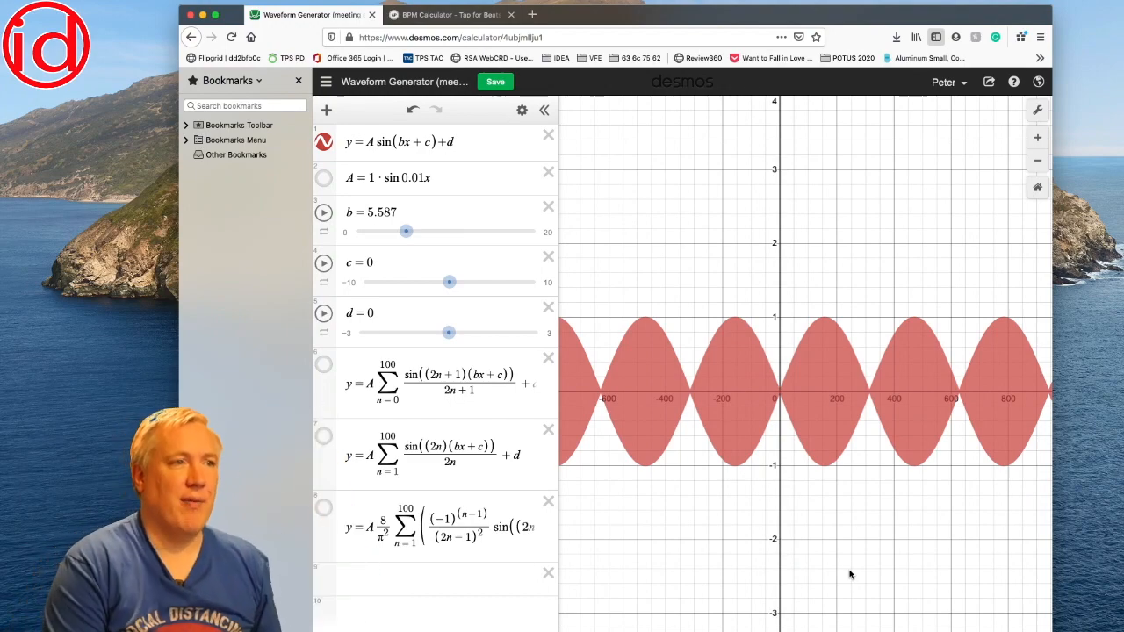
{"action": "scroll", "coordinate": [834, 365], "scroll_direction": "up", "scroll_amount": 2}
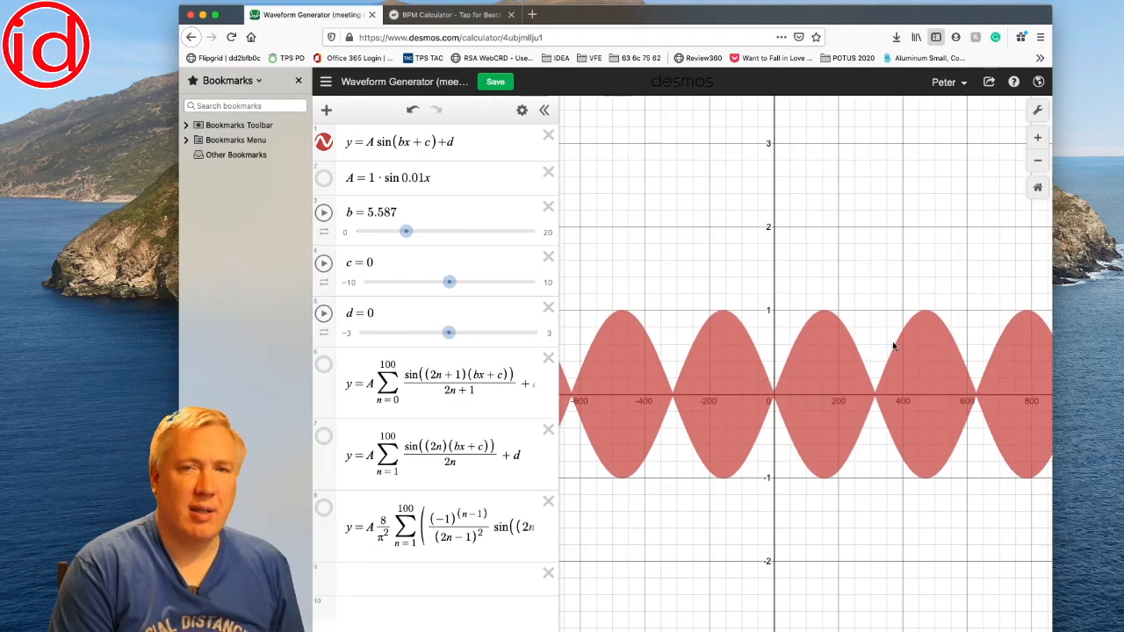
{"action": "scroll", "coordinate": [808, 402], "scroll_direction": "up", "scroll_amount": 3}
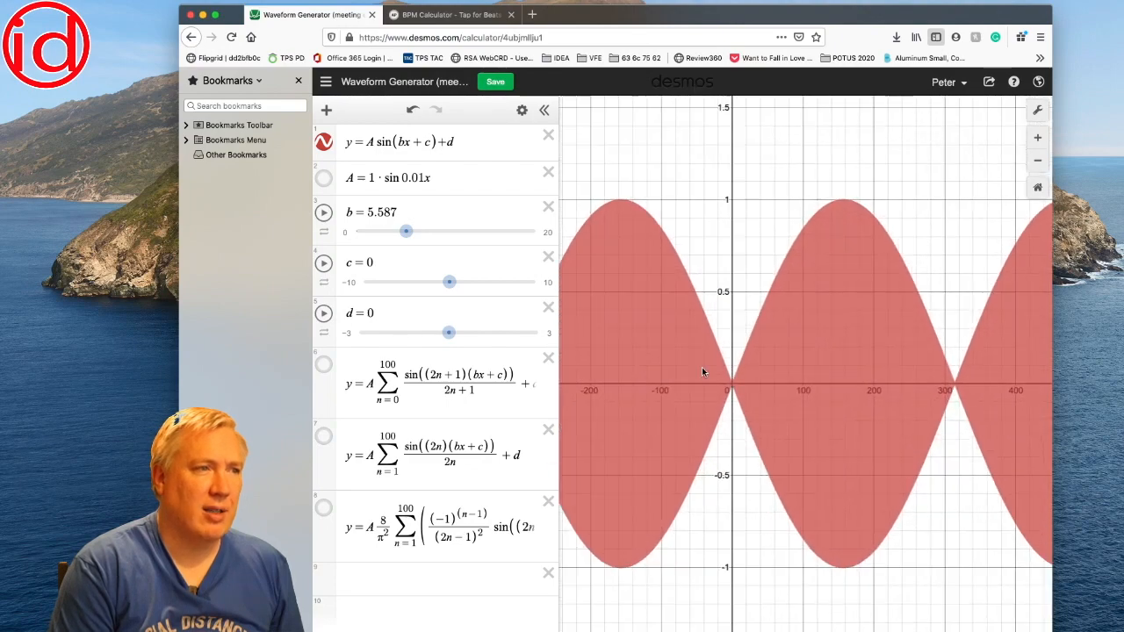
{"action": "scroll", "coordinate": [701, 367], "scroll_direction": "up", "scroll_amount": 2}
{"action": "scroll", "coordinate": [701, 369], "scroll_direction": "up", "scroll_amount": 5}
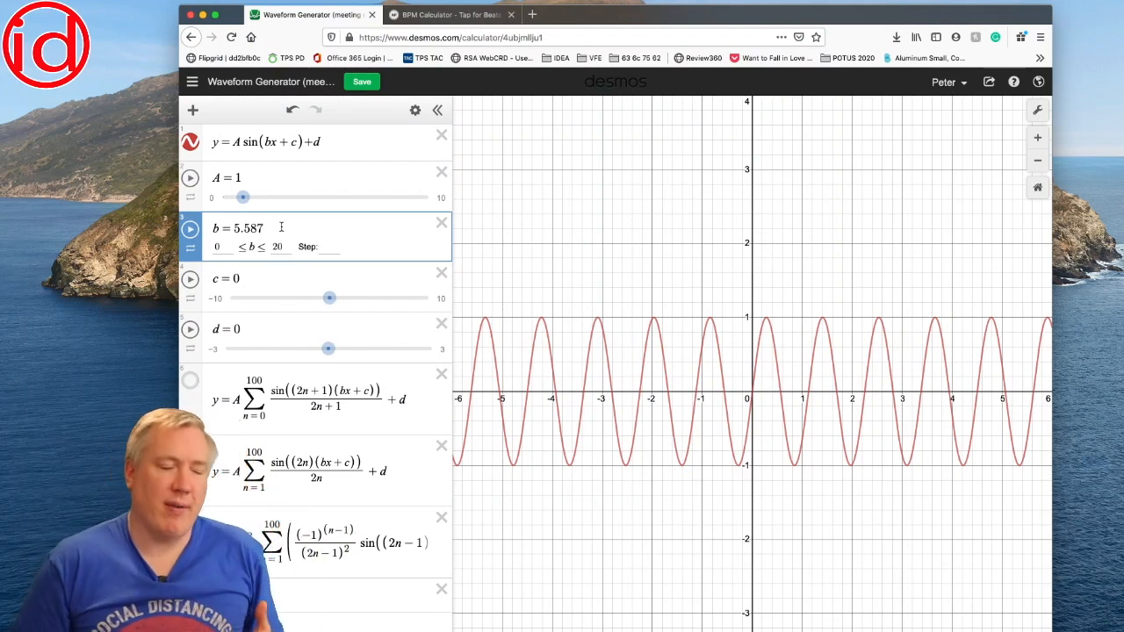
Step: Modulate the frequency by redefining b as 5.587·sin 0.01x
{"action": "type", "text": "*"}
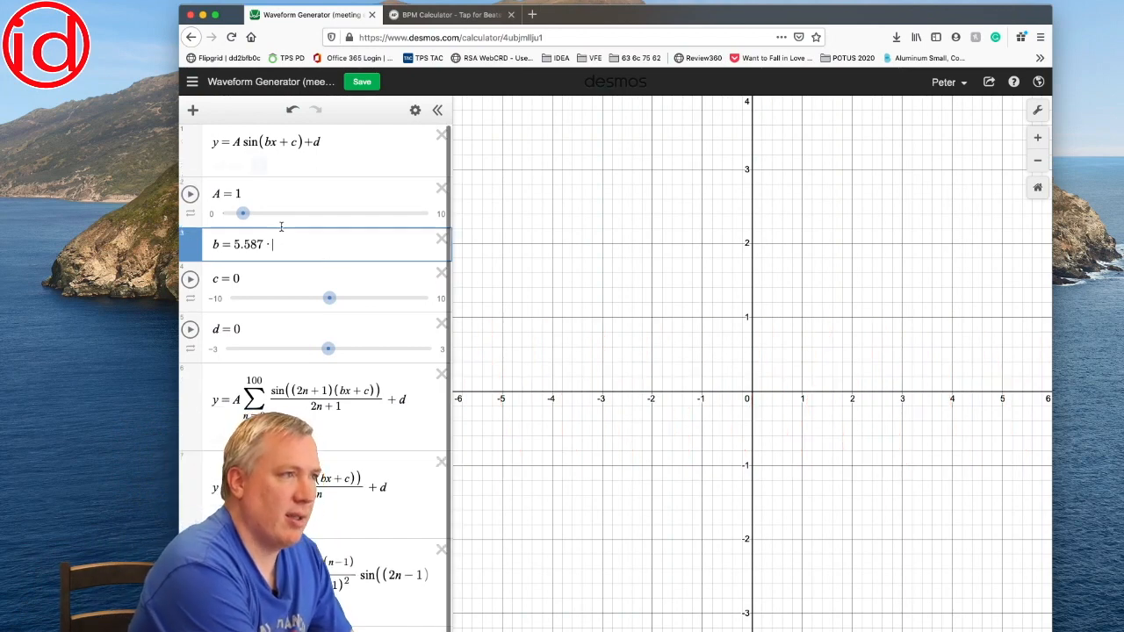
{"action": "type", "text": "sin"}
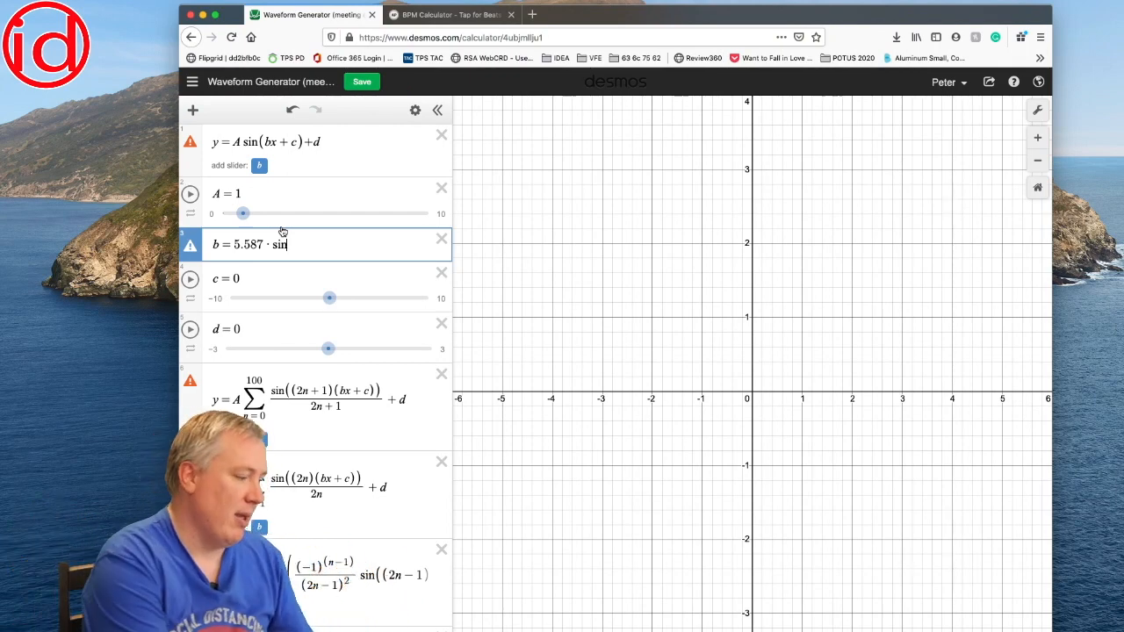
{"action": "type", "text": "0.01"}
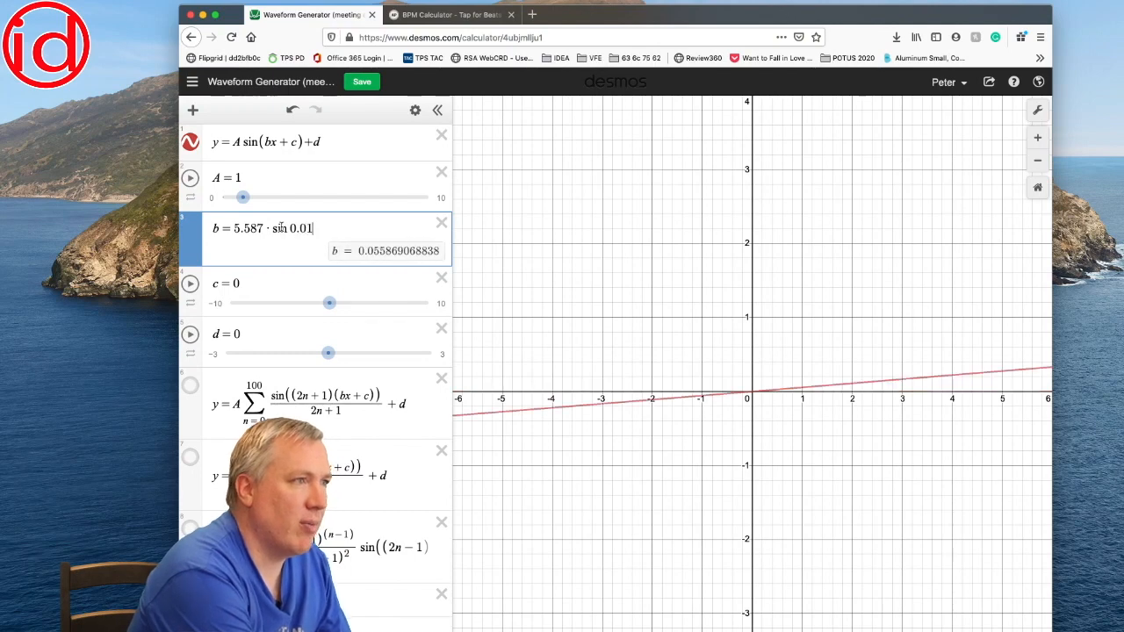
{"action": "type", "text": "x"}
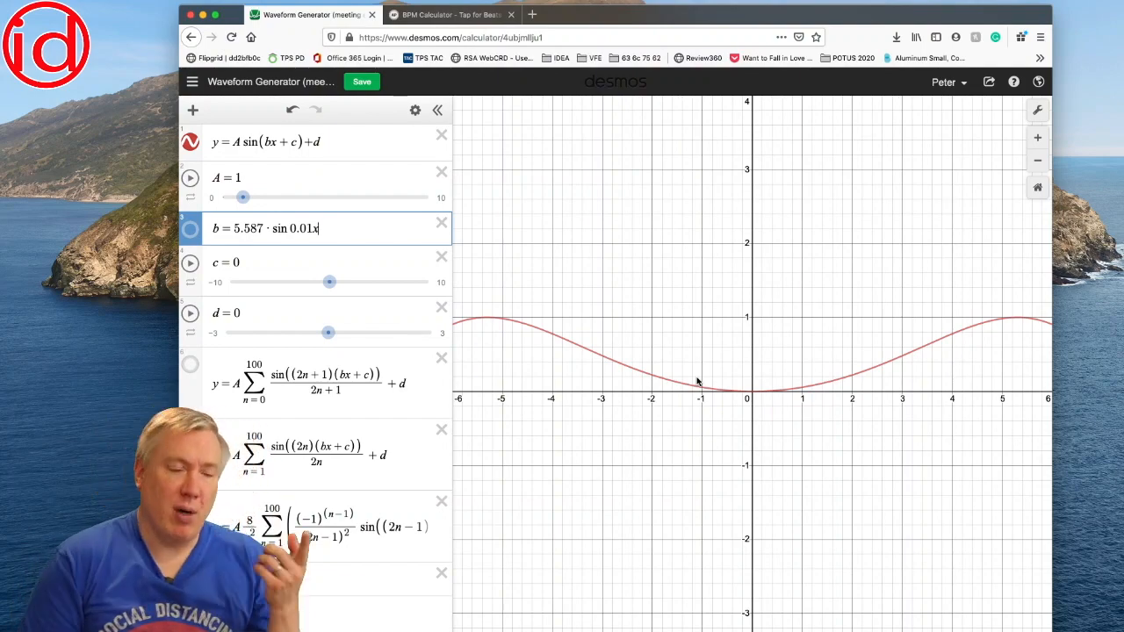
{"action": "scroll", "coordinate": [698, 382], "scroll_direction": "up", "scroll_amount": 3}
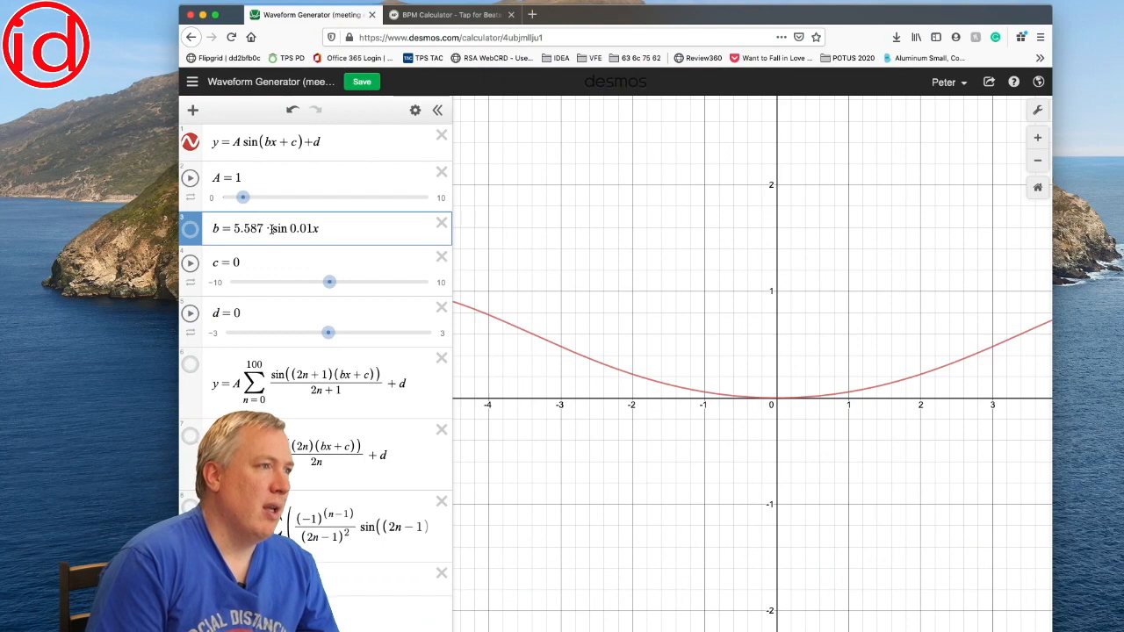
Step: Change b to 5.587·(0.1 sin 0.01x + 1) and widen the graph's x-axis range
{"action": "type", "text": "("}
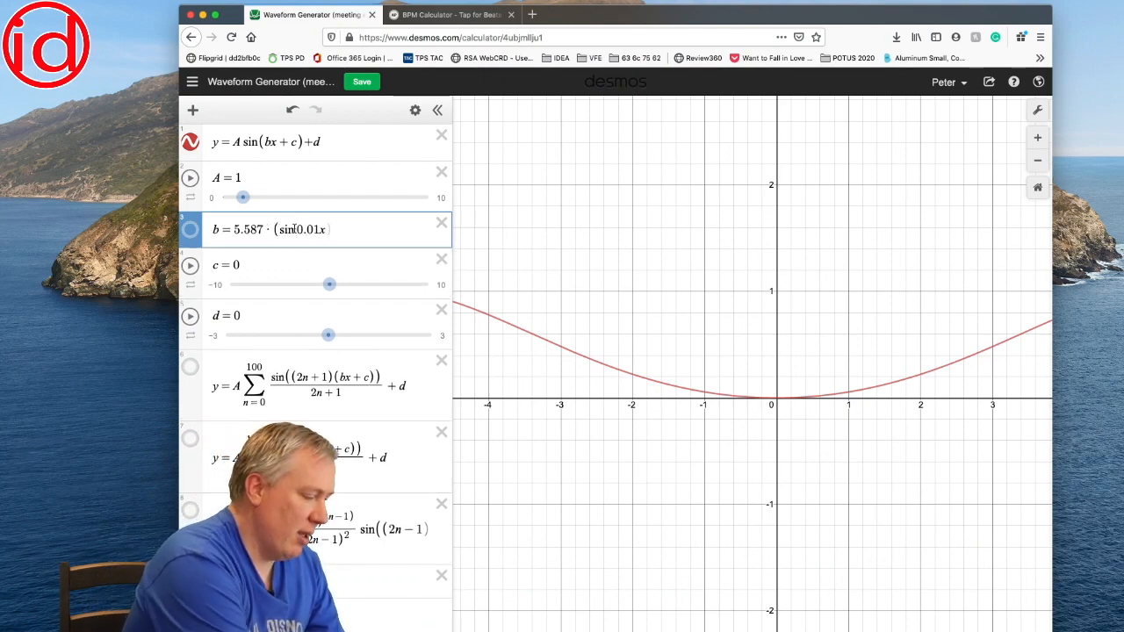
{"action": "type", "text": "+1"}
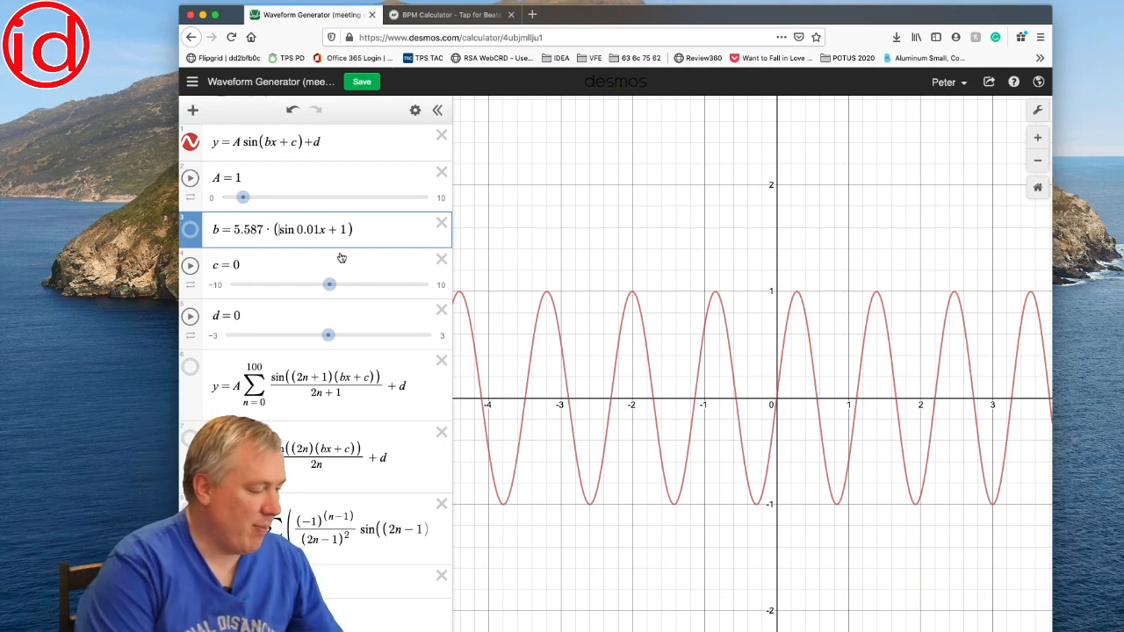
{"action": "type", "text": "0 "}
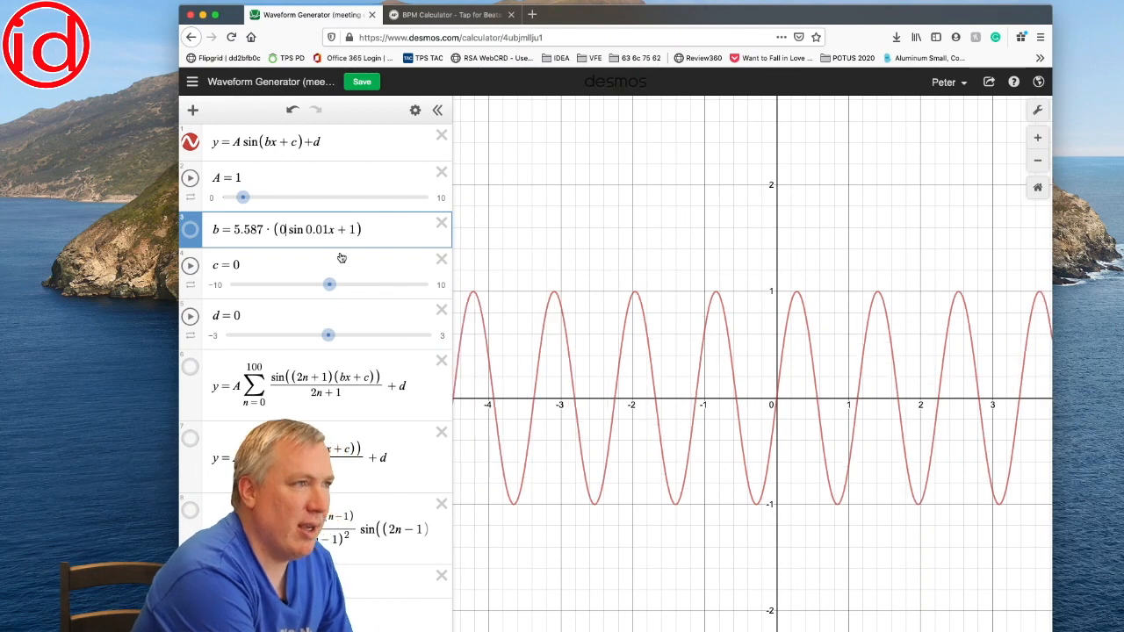
{"action": "type", "text": ".1"}
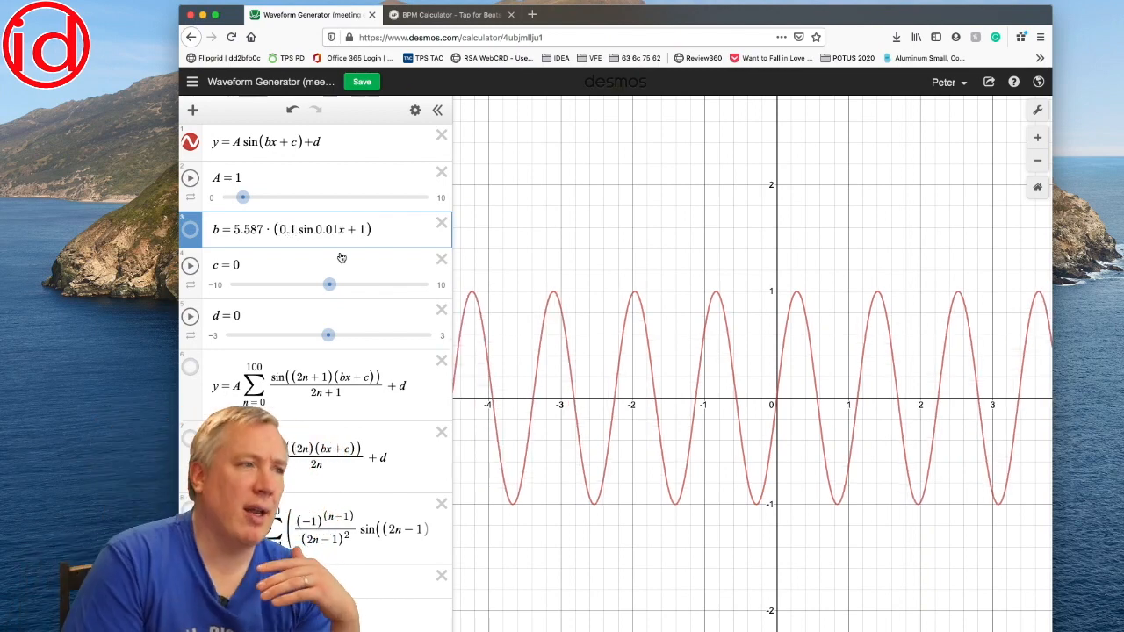
{"action": "left_click", "coordinate": [1037, 110]}
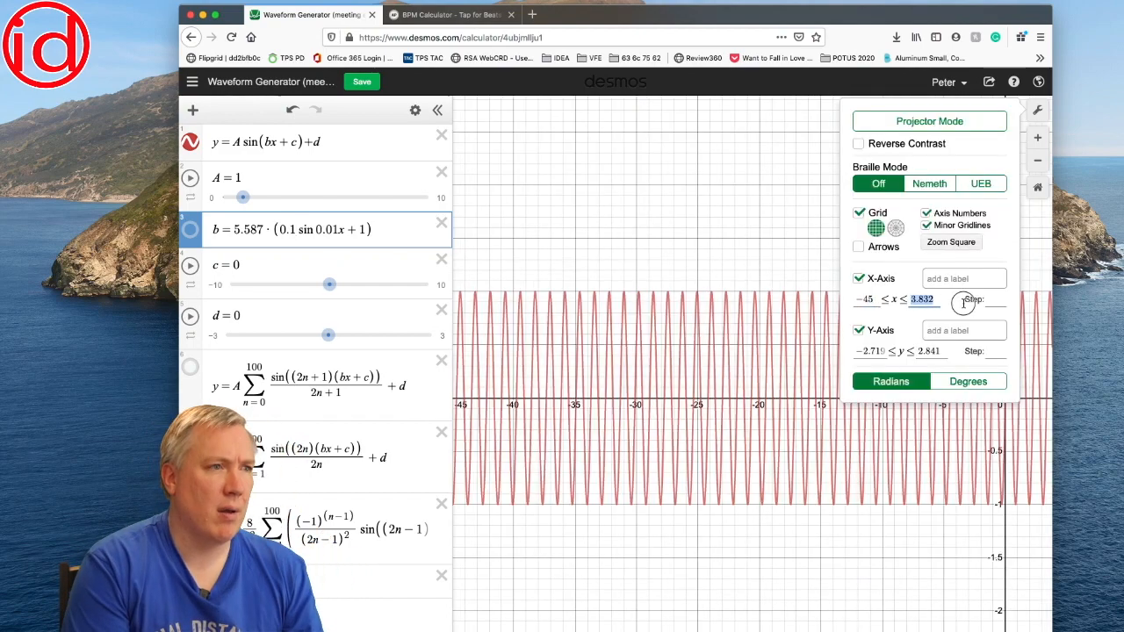
{"action": "left_click", "coordinate": [1037, 110]}
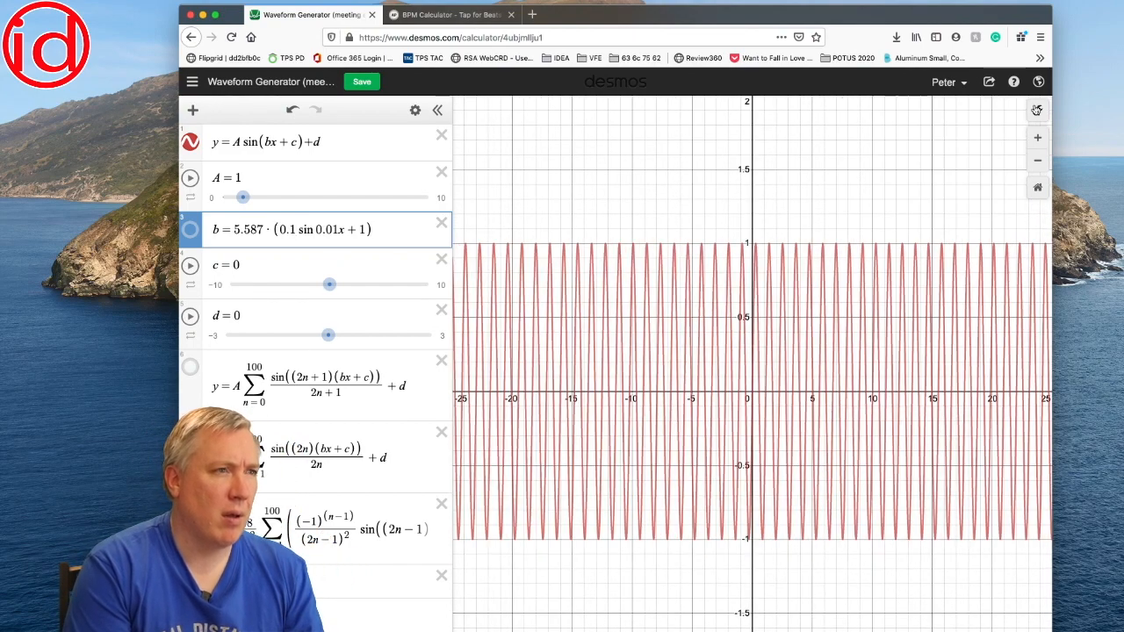
Step: Redefine the phase c as −343bt to make the wave travel with time
{"action": "key", "text": "BackSpace"}
{"action": "type", "text": "343bt"}
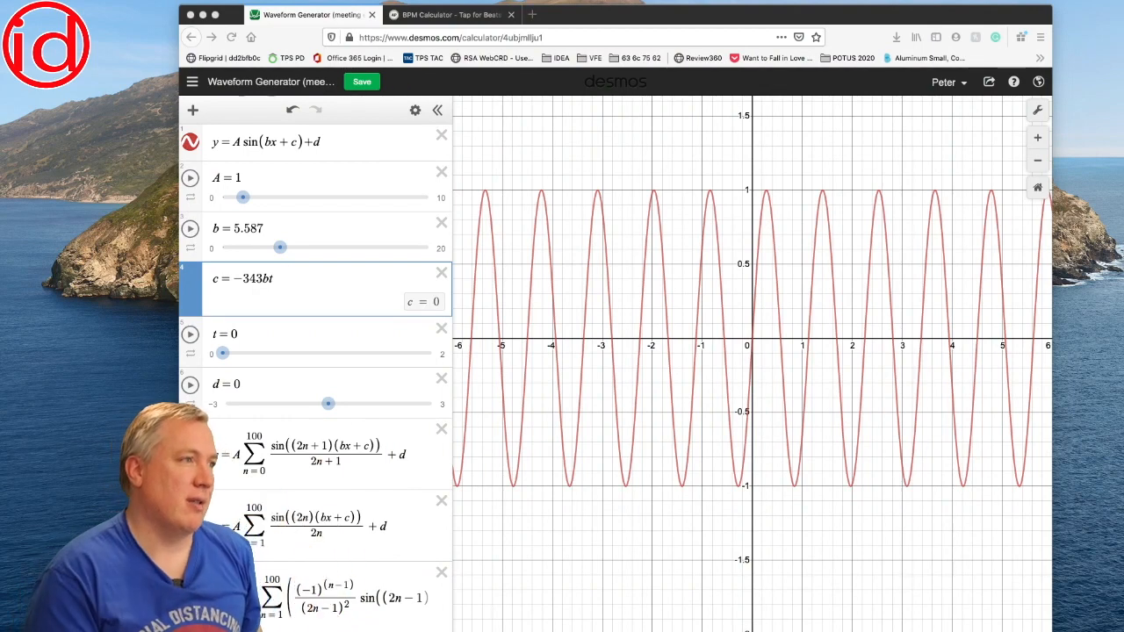
Step: Move the time slider t to 1.22, and lower it to 1.01
{"action": "left_click", "coordinate": [622, 600]}
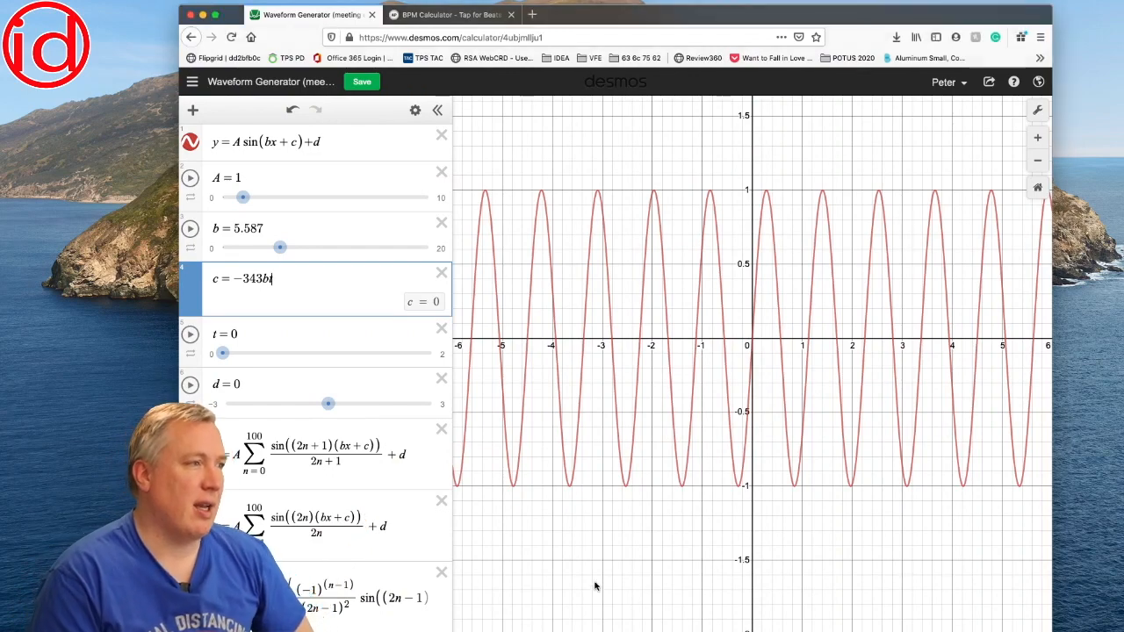
{"action": "left_click_drag", "start_coordinate": [222, 353], "coordinate": [349, 355]}
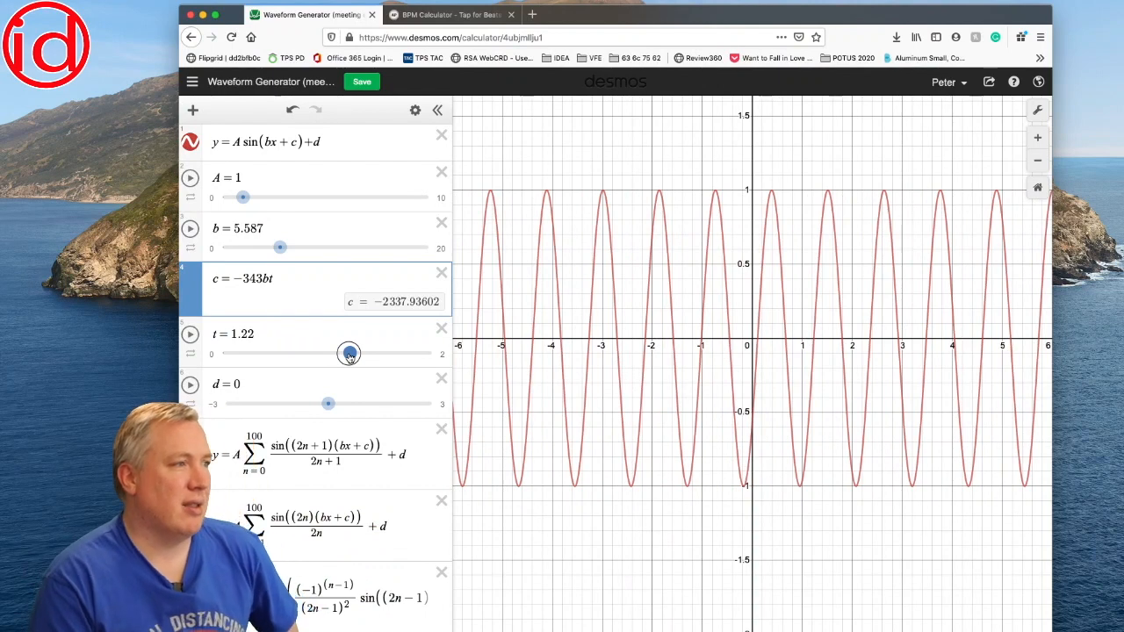
{"action": "left_click_drag", "start_coordinate": [349, 355], "coordinate": [327, 354]}
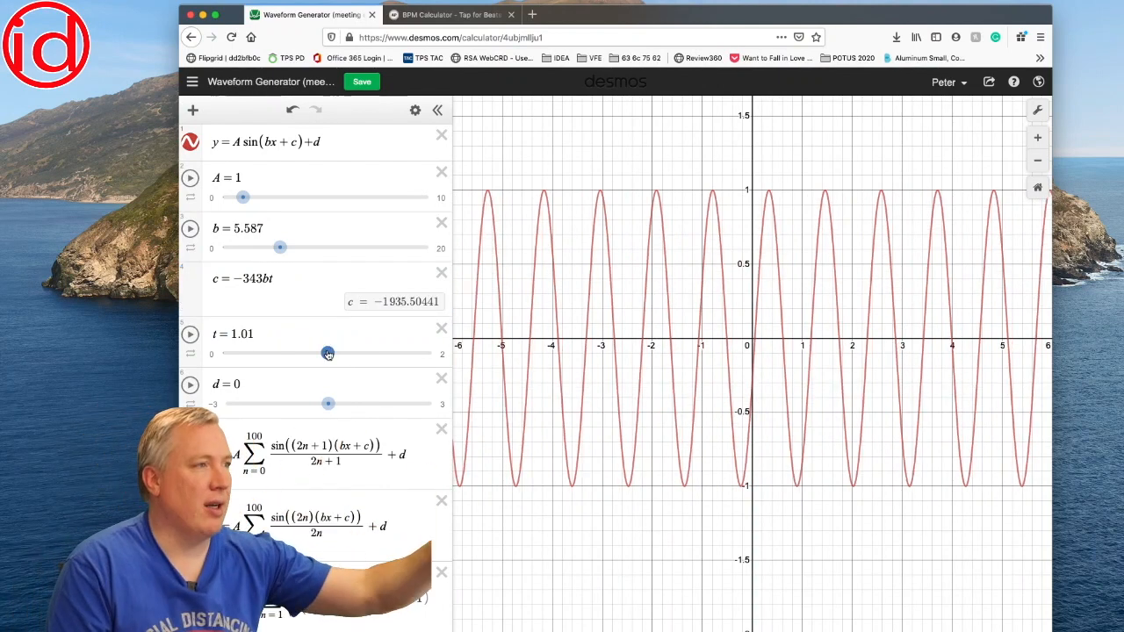